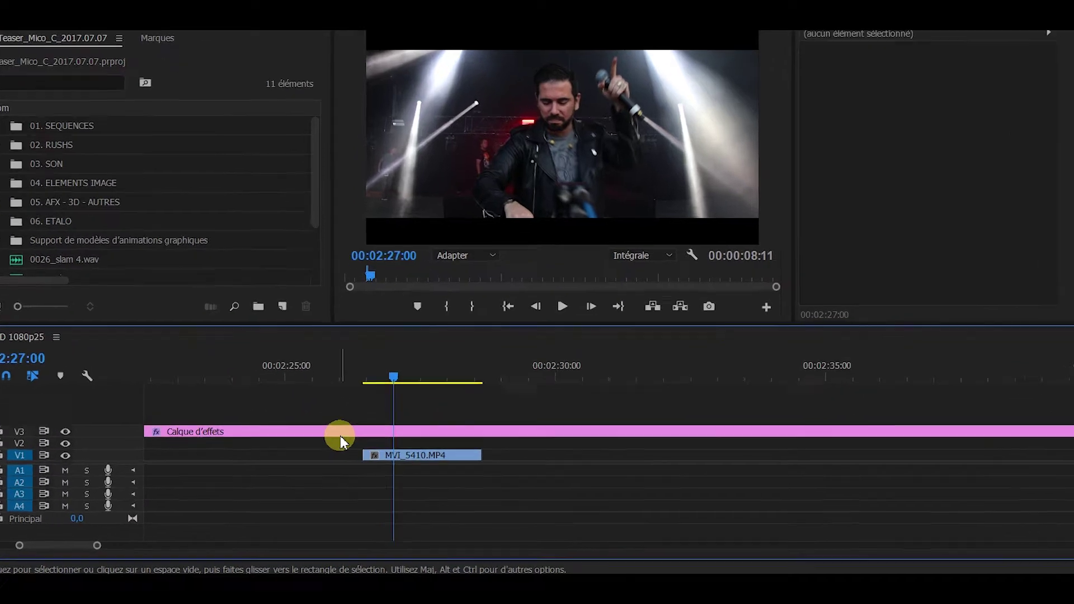
Step: Apply the default Fondu enchaîné transition to both ends of the MVI_5410.MP4 clip on V1 and play back the result
click(422, 456)
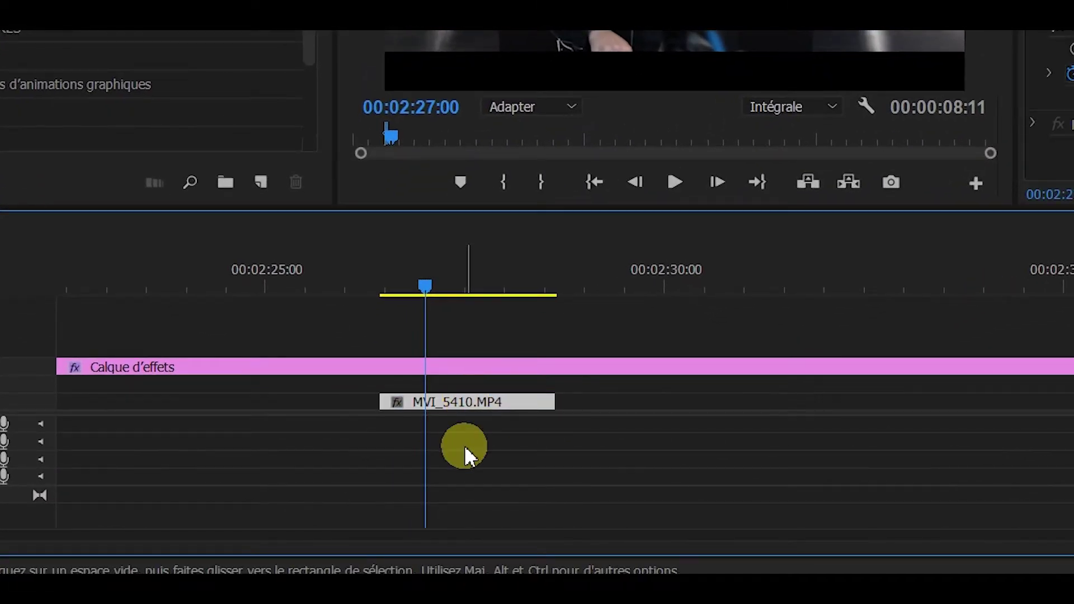
key(ctrl+d)
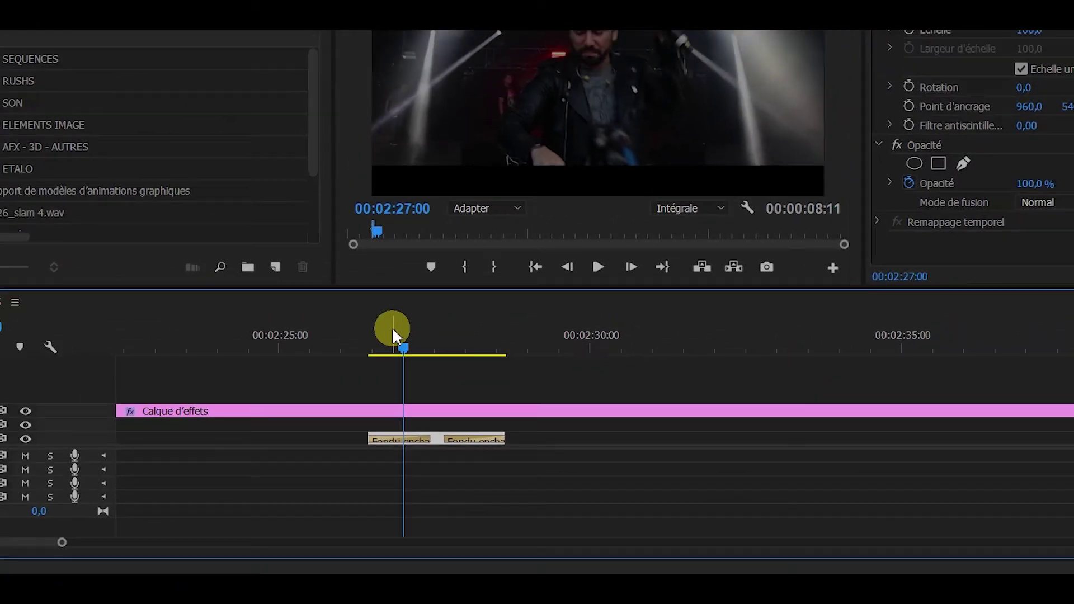
key(space)
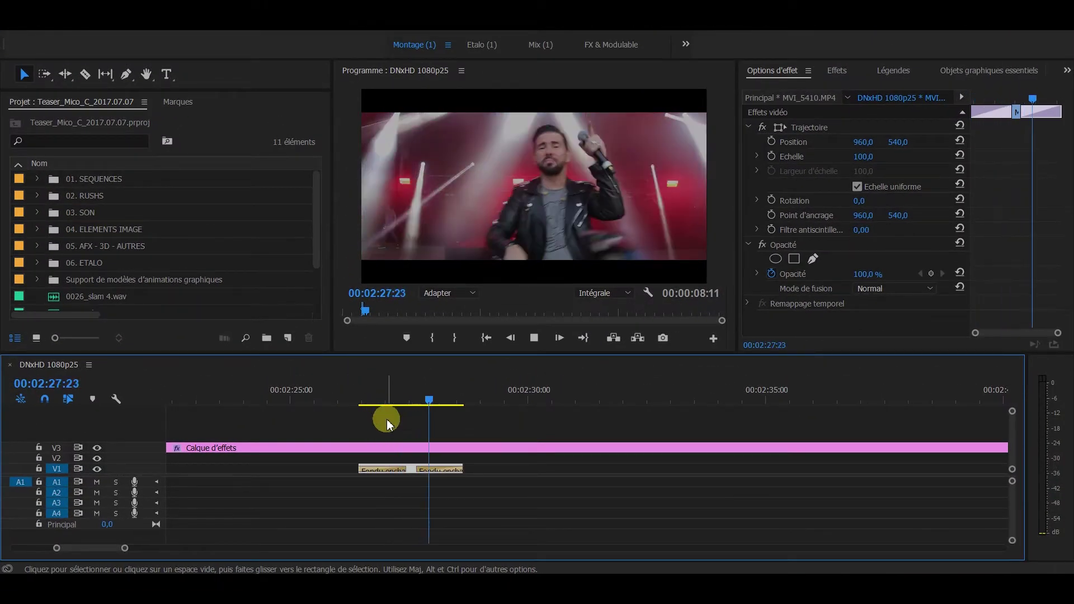
key(space)
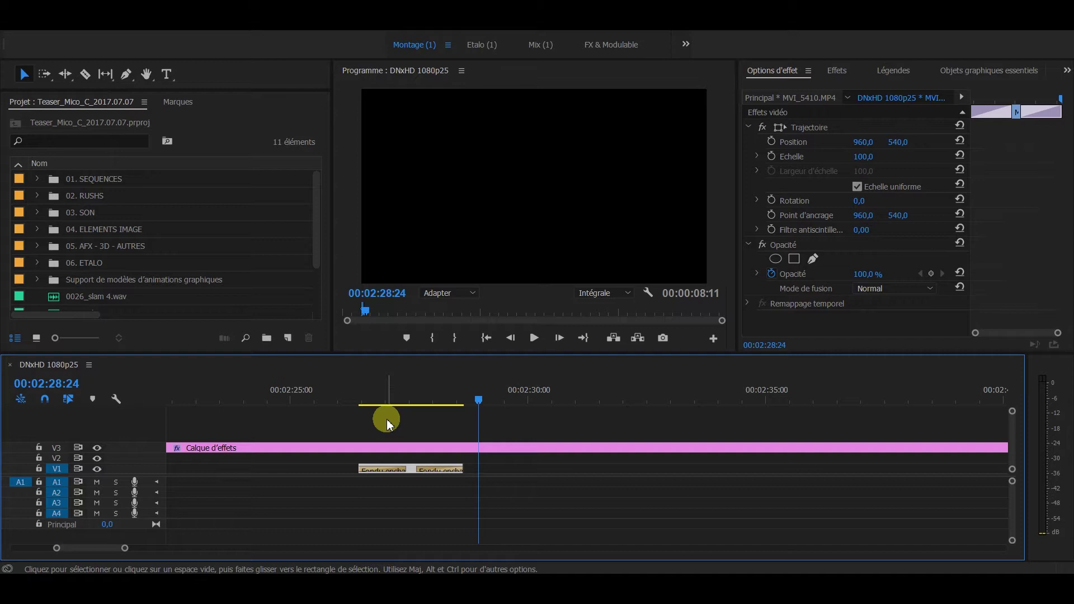
click(418, 433)
Step: Split the MVI_5410.MP4 clip that precedes MVI_5409.MP4 on V1 at 00:02:41:03 with the Razor tool
key(minus)
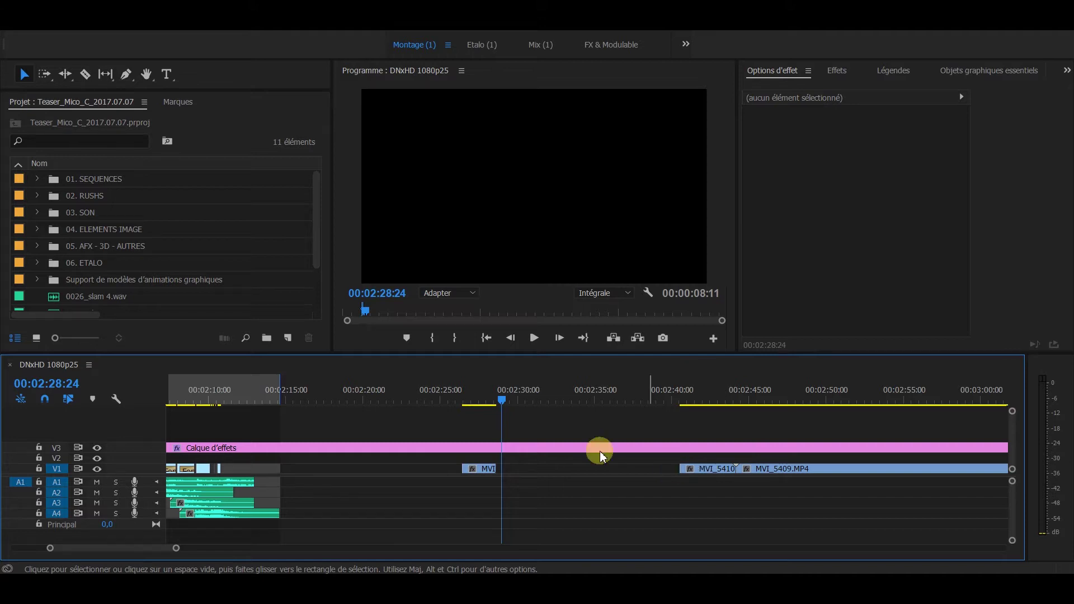
click(704, 474)
click(689, 399)
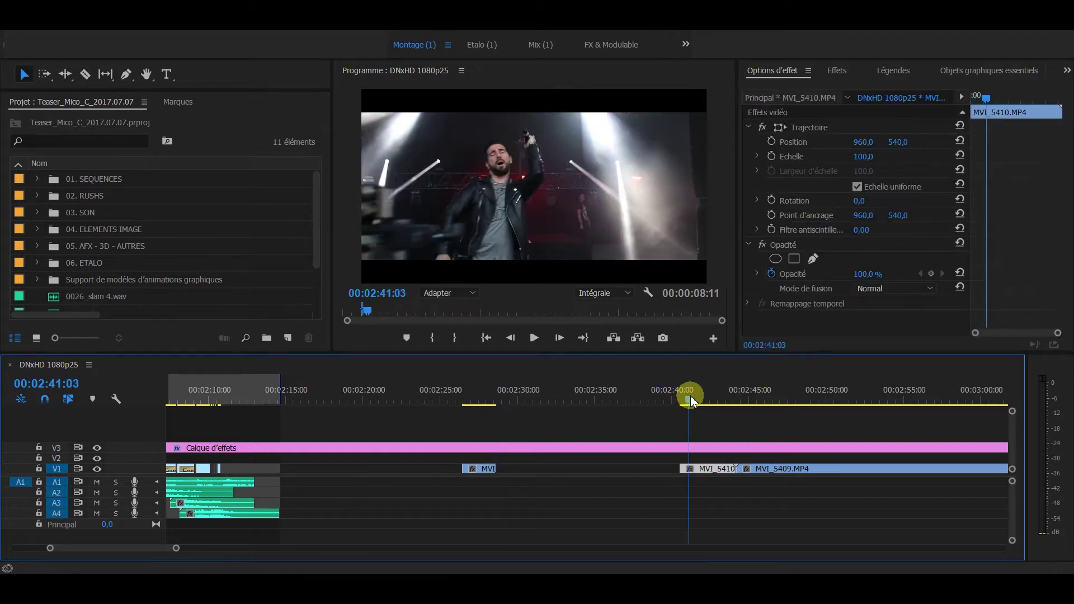
key(c)
click(689, 469)
key(v)
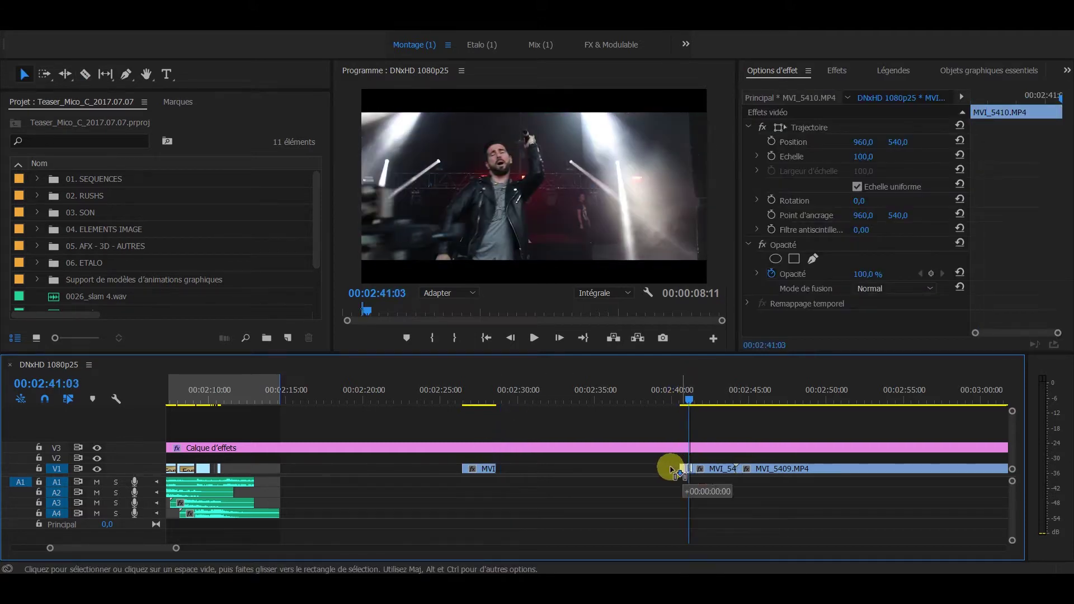
Step: Insert a copy of the short cut MVI_5410.MP4 segment on V1 at 00:02:05:24, pushing the following clips along
drag(629, 392, 442, 396)
scroll(456, 444, up, 3)
scroll(456, 443, up, 2)
drag(515, 398, 482, 402)
key(=)
key(=)
key(=)
key(=)
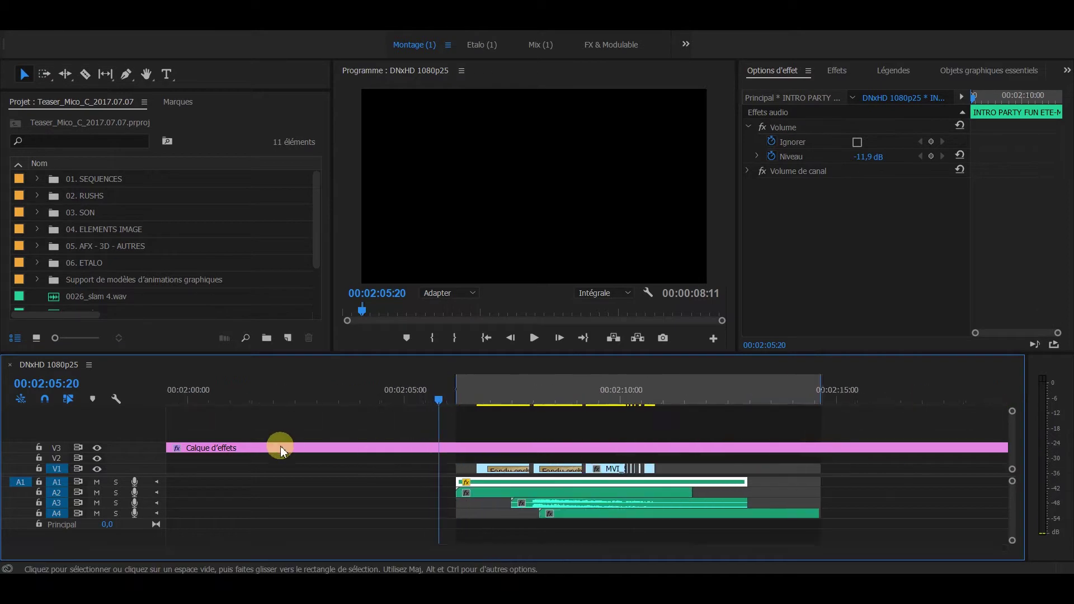
drag(605, 395, 631, 408)
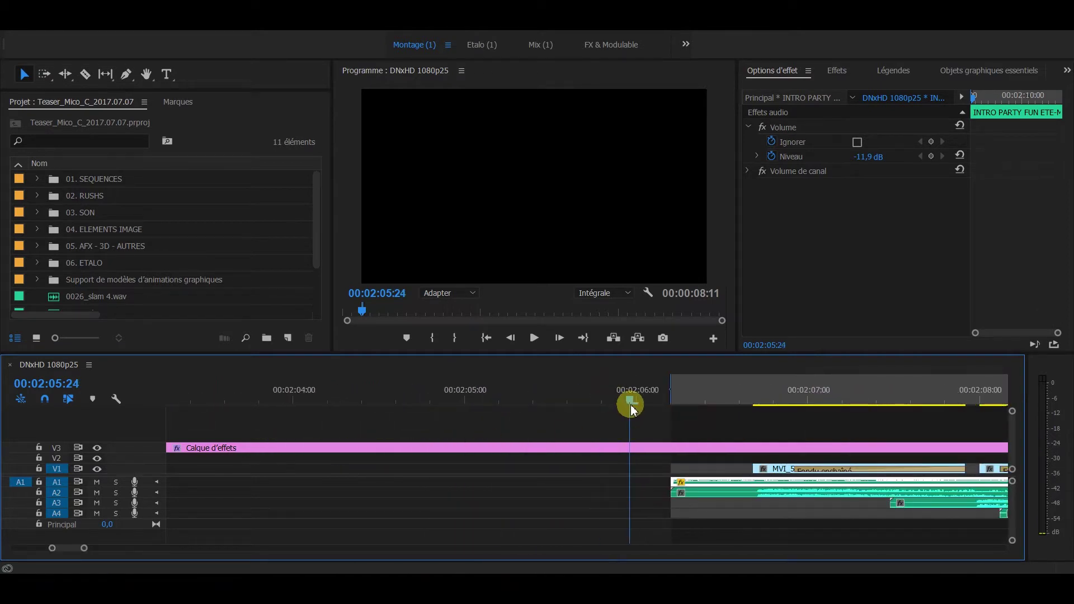
click(720, 438)
scroll(688, 437, down, 3)
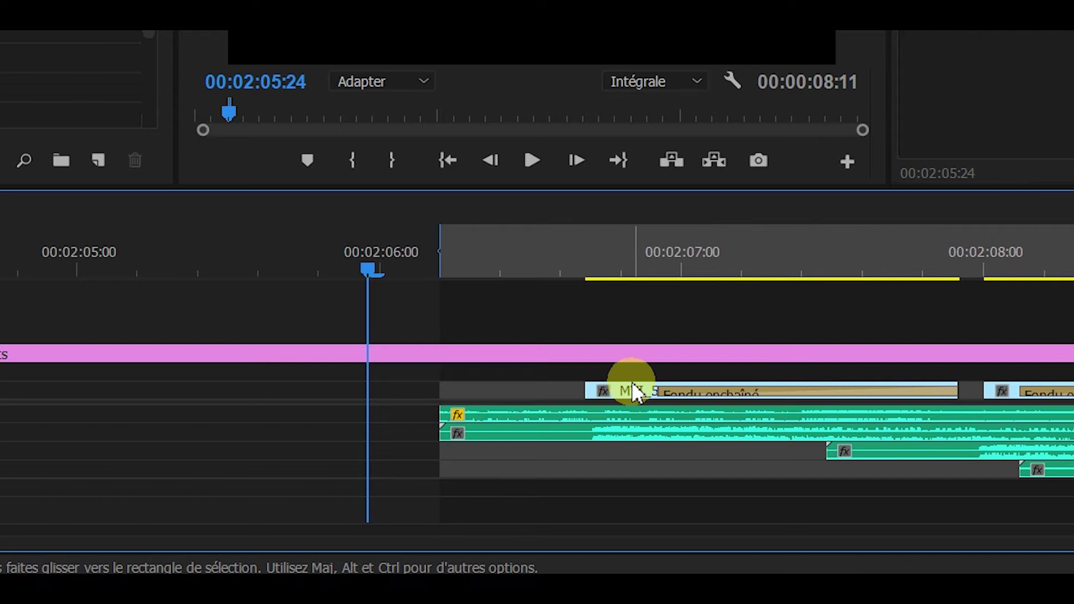
key(ctrl+z)
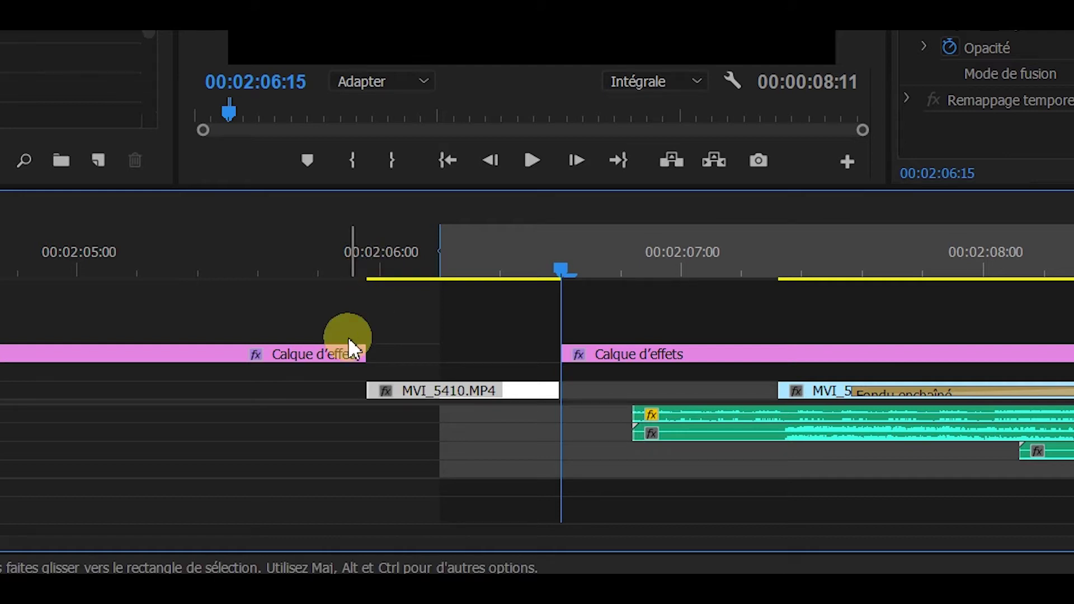
drag(374, 253, 585, 283)
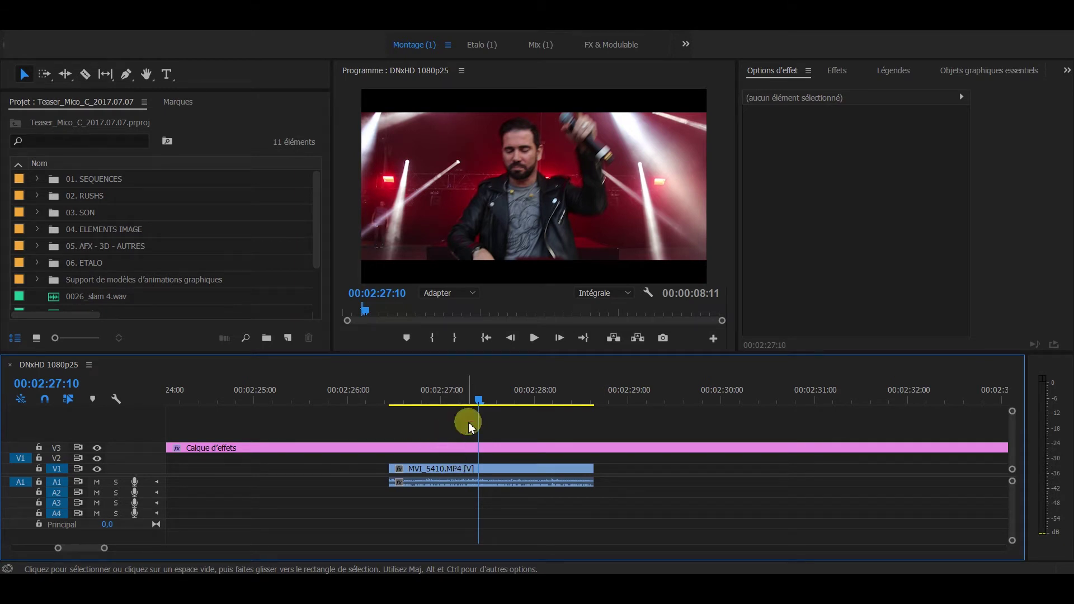
Step: Select only the video part of the linked MVI_5410.MP4 clip, try moving it without its audio, and undo the move
click(459, 472)
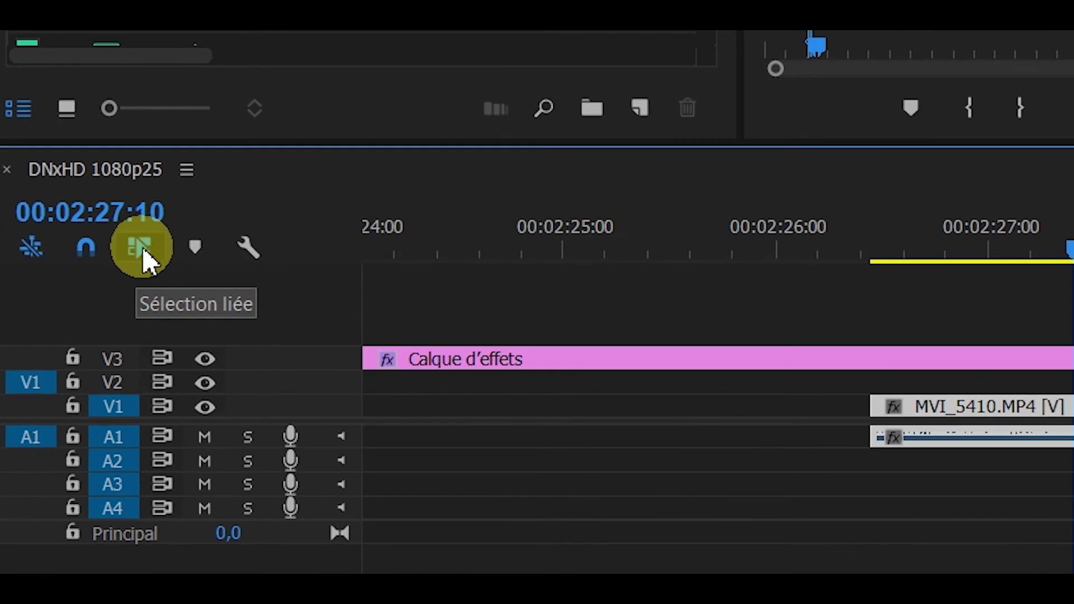
click(727, 302)
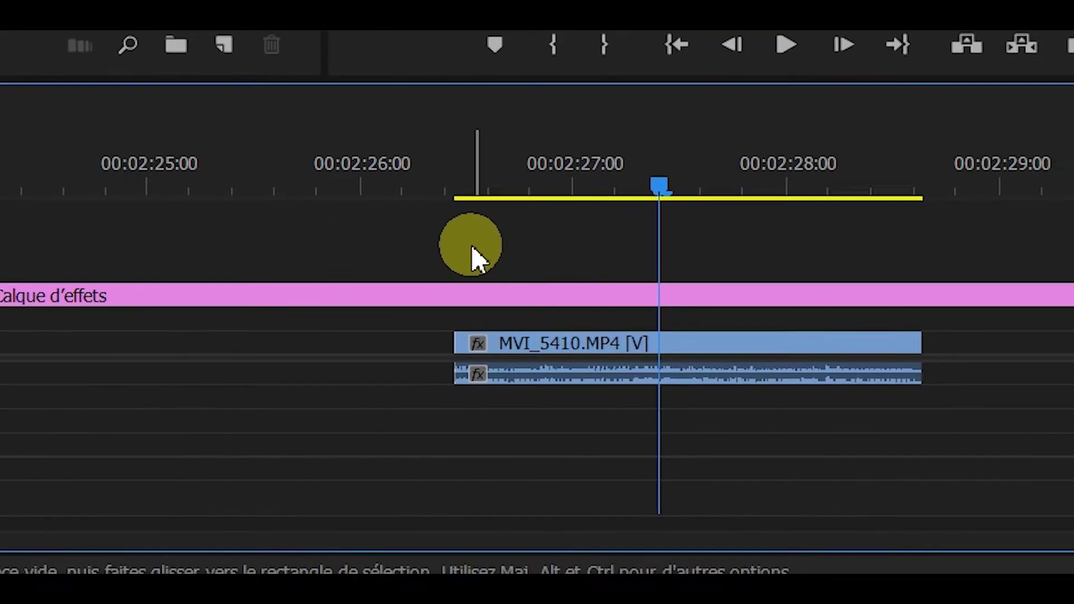
click(616, 327)
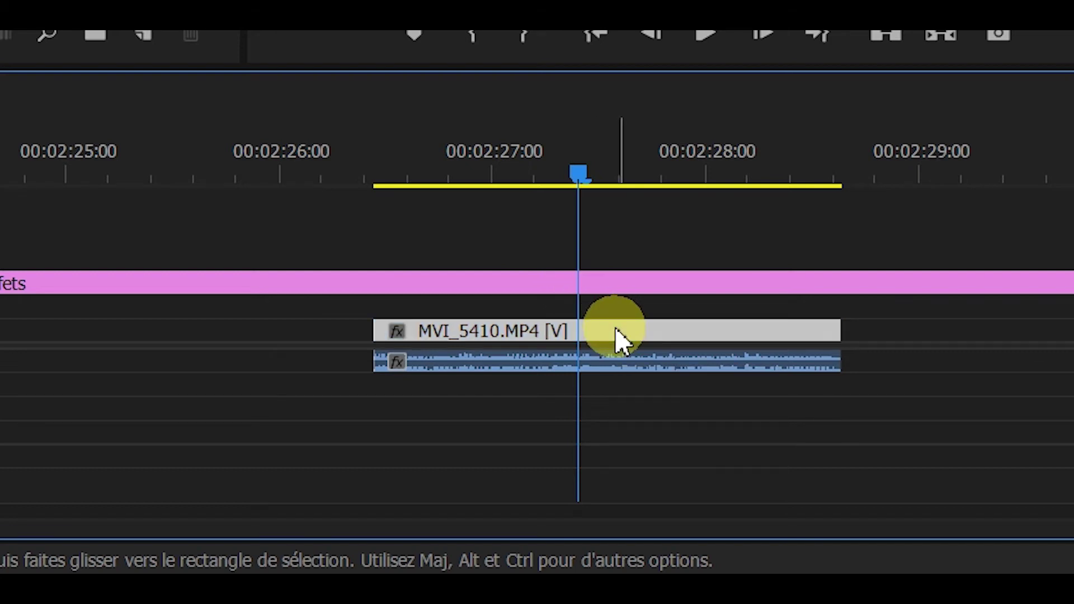
drag(531, 340, 763, 335)
key(ctrl+z)
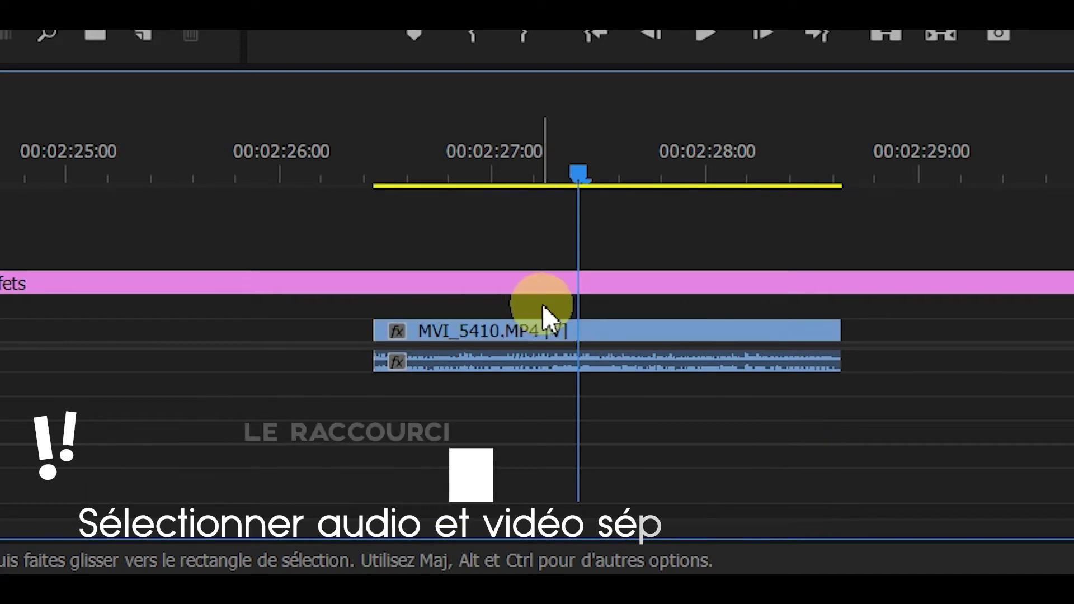
Step: Duplicate the MVI_5410.MP4 clip with its audio to about 00:02:29:00 on the same tracks and undo the duplication
click(550, 329)
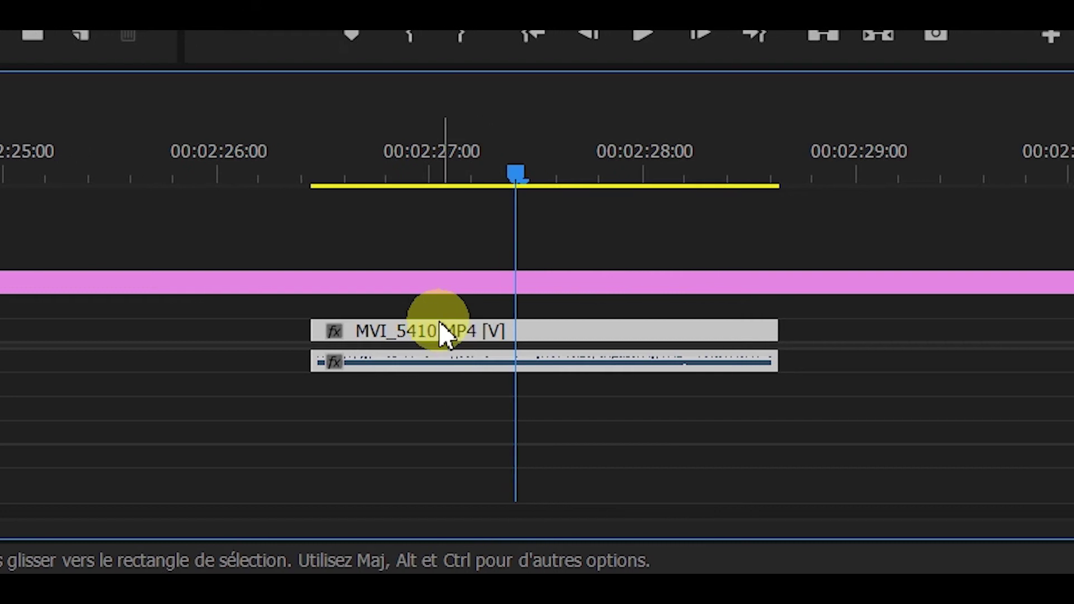
drag(120, 336, 661, 338)
click(637, 229)
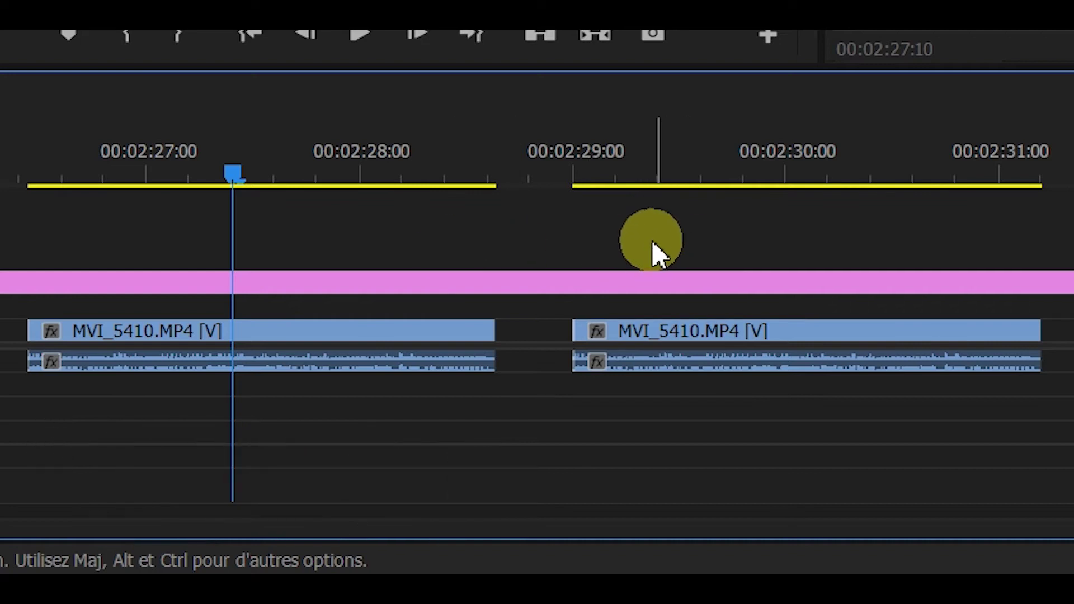
key(ctrl+z)
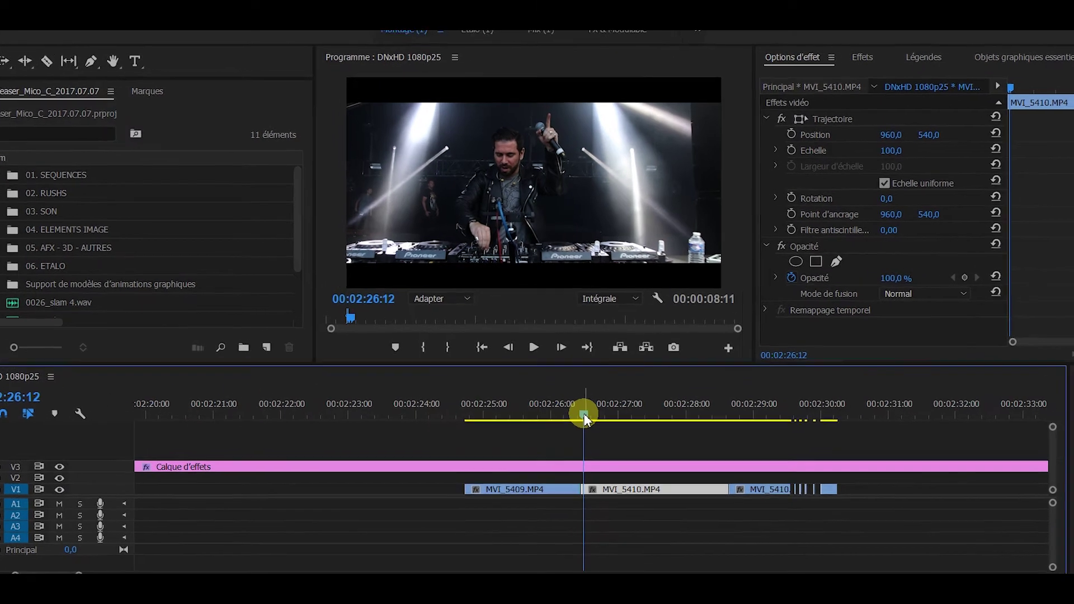
Step: Trim the start of the MVI_5410.MP4 clip after MVI_5409.MP4 to 00:02:27:00 and move it with the following clips to close the gap
drag(592, 445, 639, 458)
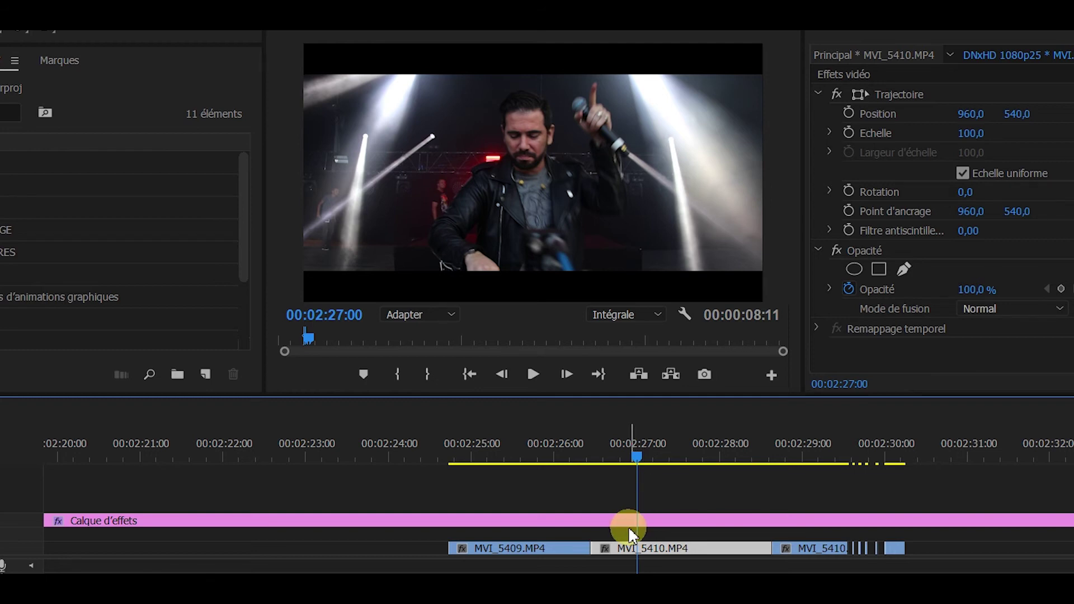
drag(596, 549, 640, 568)
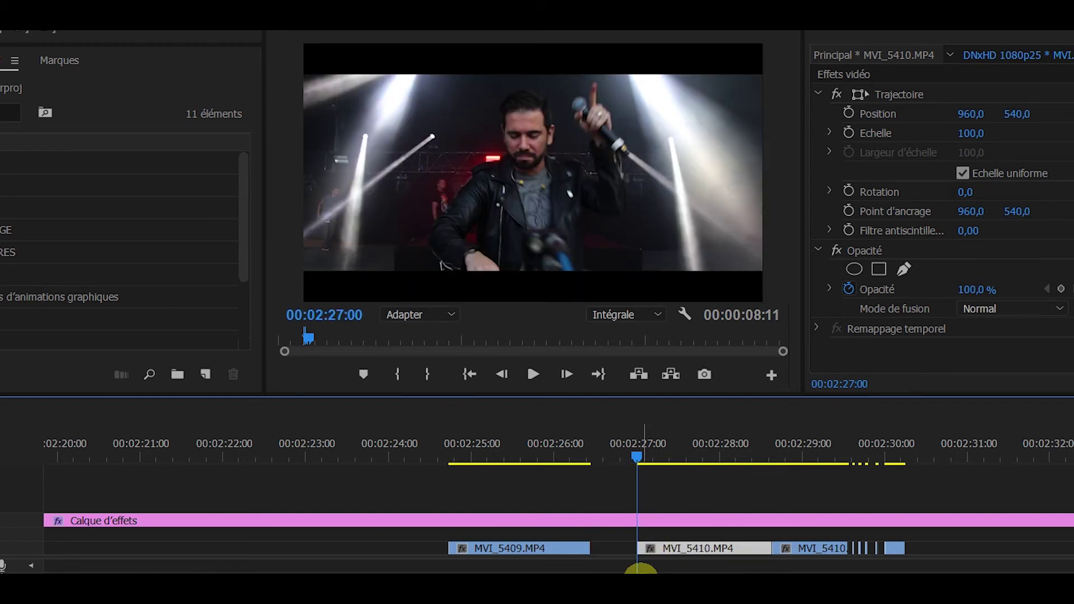
shift+click(781, 556)
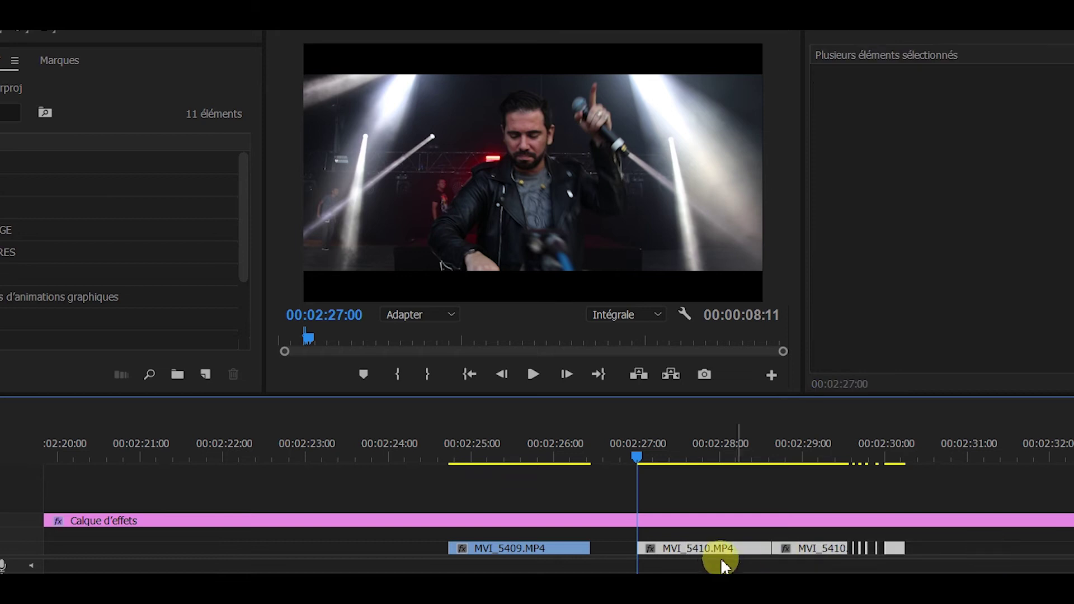
drag(705, 549, 658, 551)
click(595, 478)
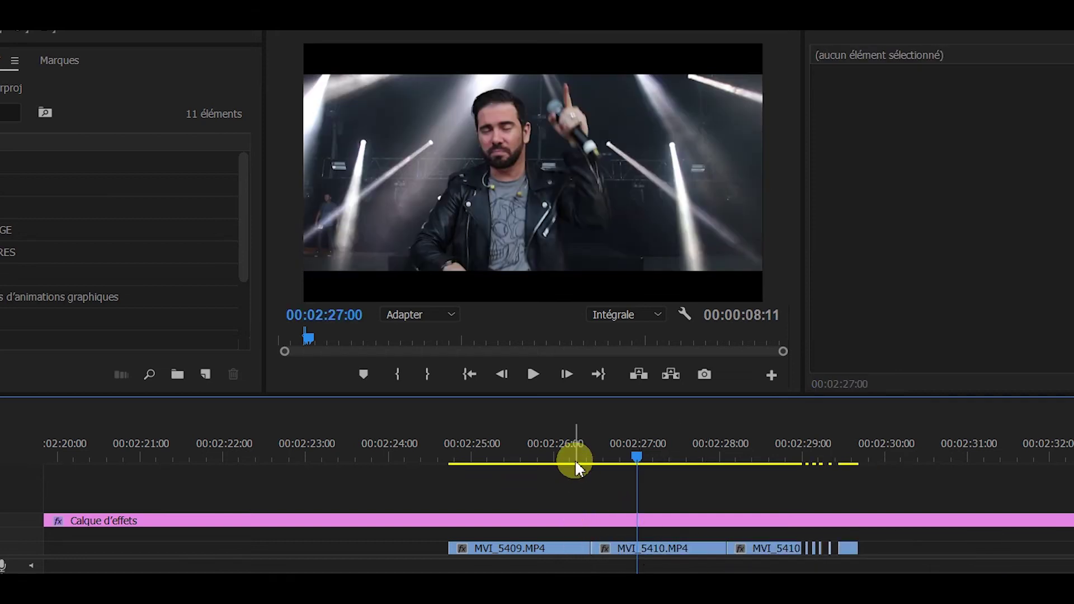
Step: Undo the start trim of the MVI_5410.MP4 clip and the shift of the clips that follow it
key(shift+k)
click(667, 549)
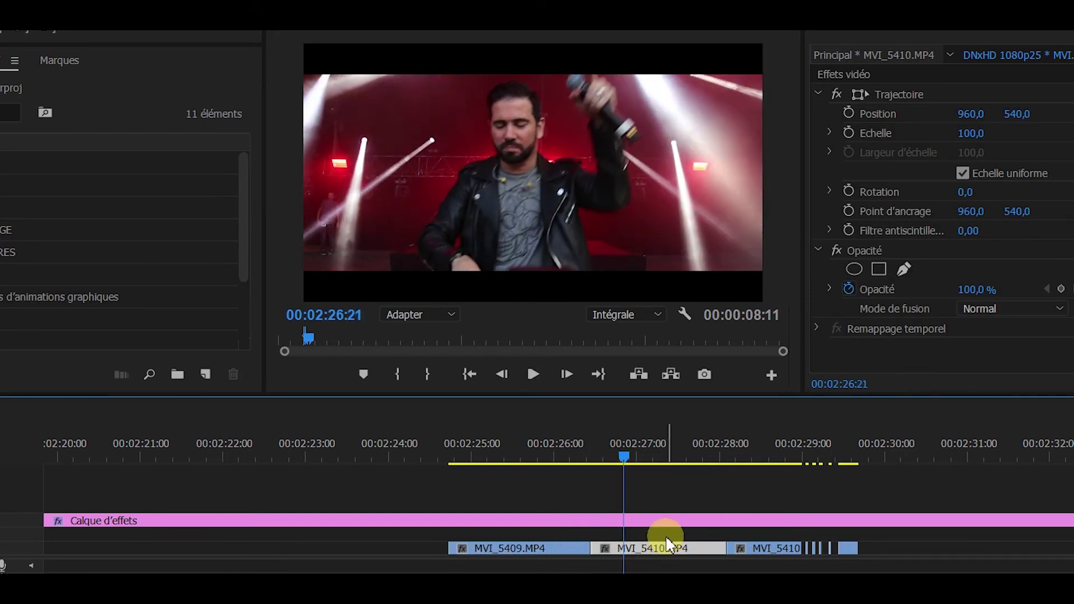
key(ctrl+z)
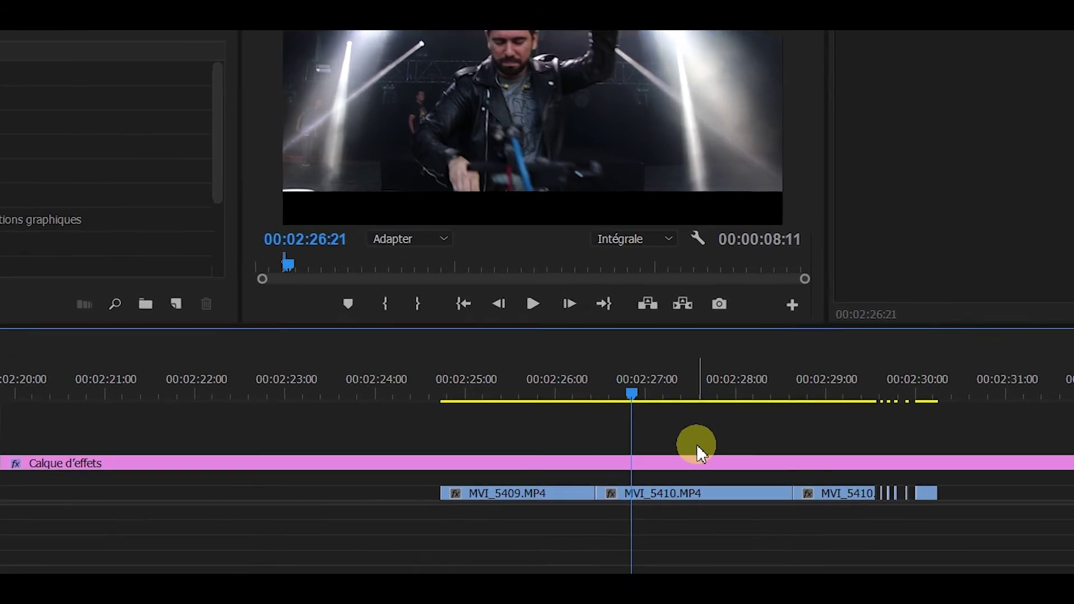
Step: Ripple trim the start of the MVI_5410.MP4 clip after MVI_5409.MP4 to the playhead at 00:02:27:00
key(Right)
key(Right)
key(Right)
key(Right)
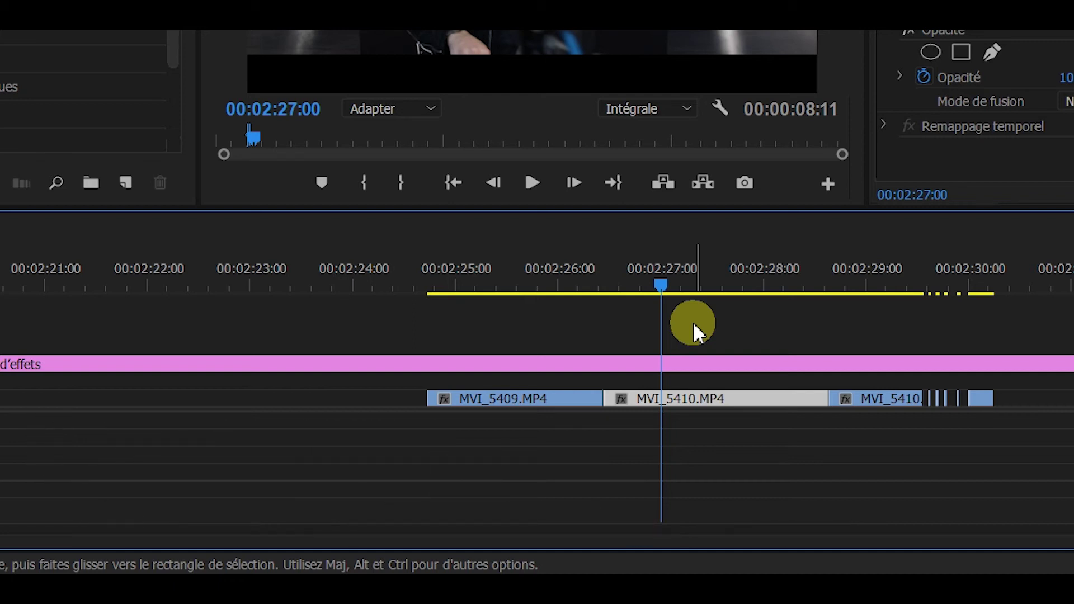
key(Up)
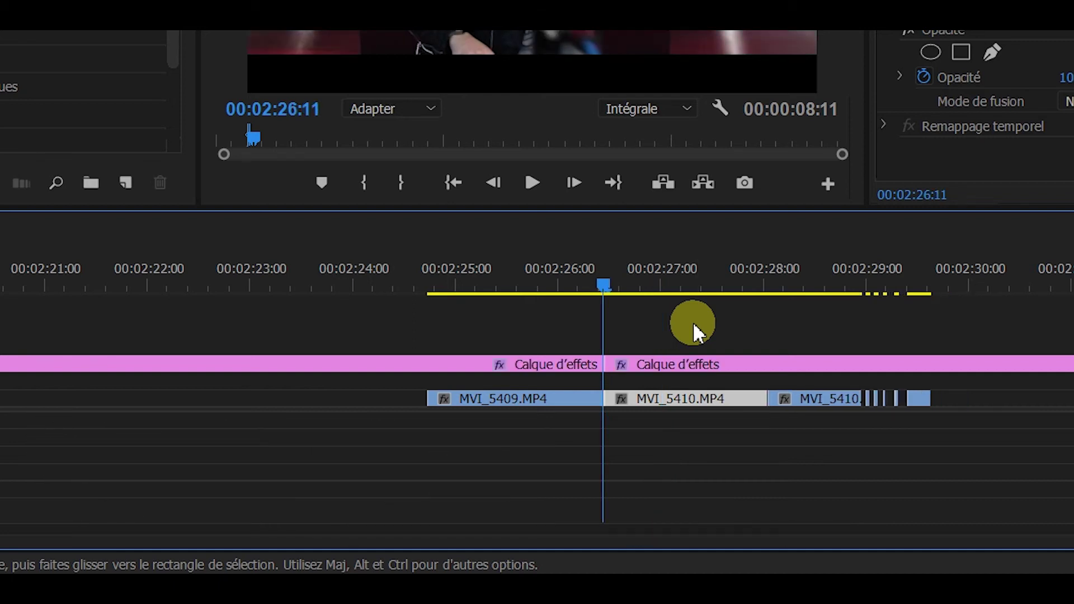
Step: Ripple trim the end of the MVI_5410.MP4 clip after MVI_5409.MP4 to the playhead at 00:02:27:22
key(Left)
key(Left)
key(Left)
key(Left)
key(Left)
key(Left)
key(Left)
key(Left)
key(equal)
drag(371, 291, 1019, 299)
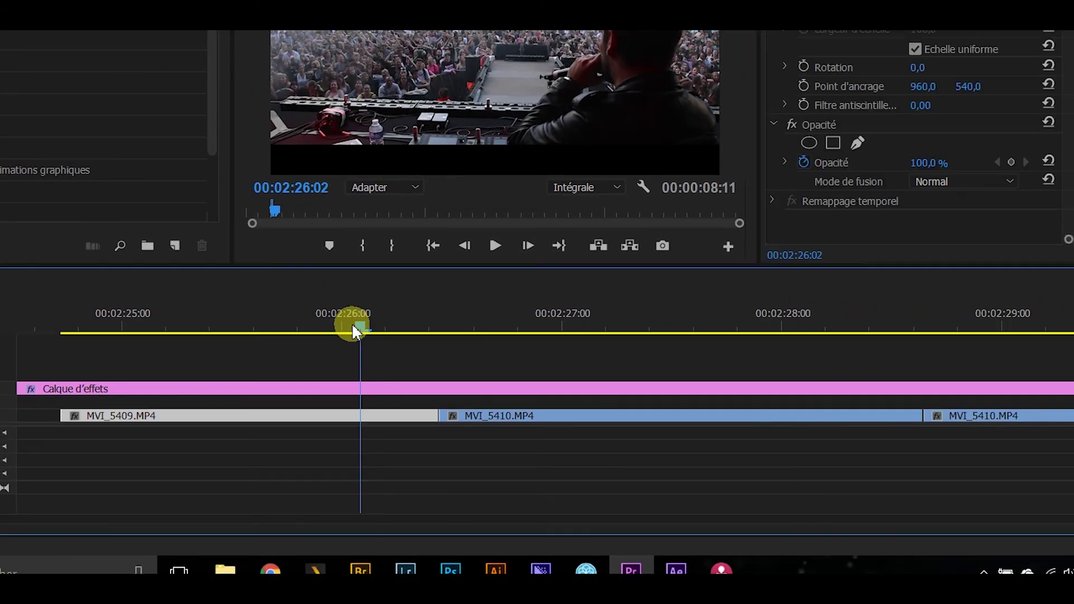
drag(945, 344, 764, 344)
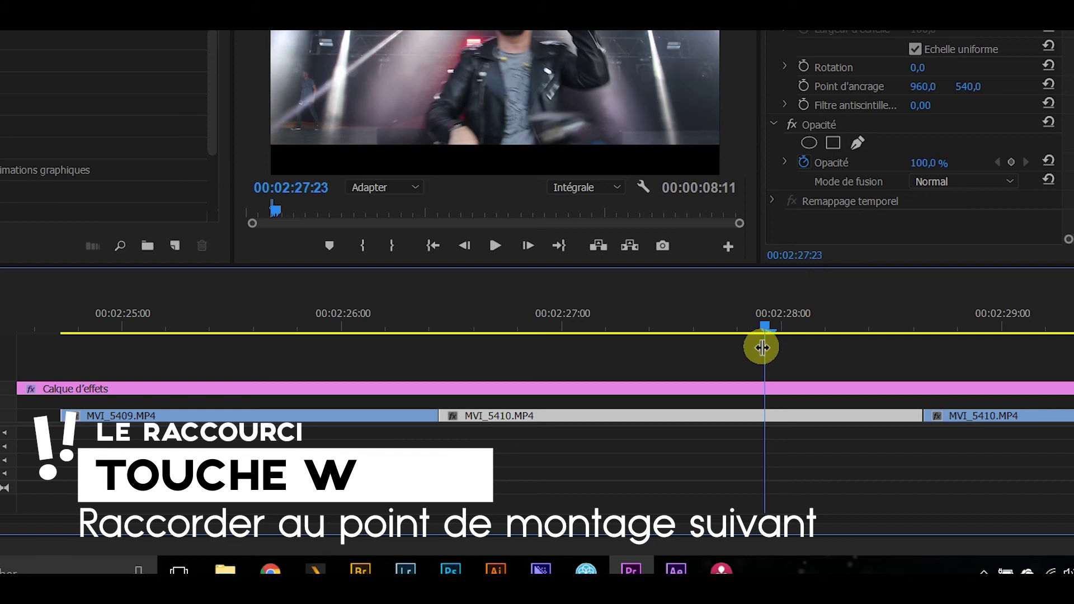
scroll(750, 358, down, 3)
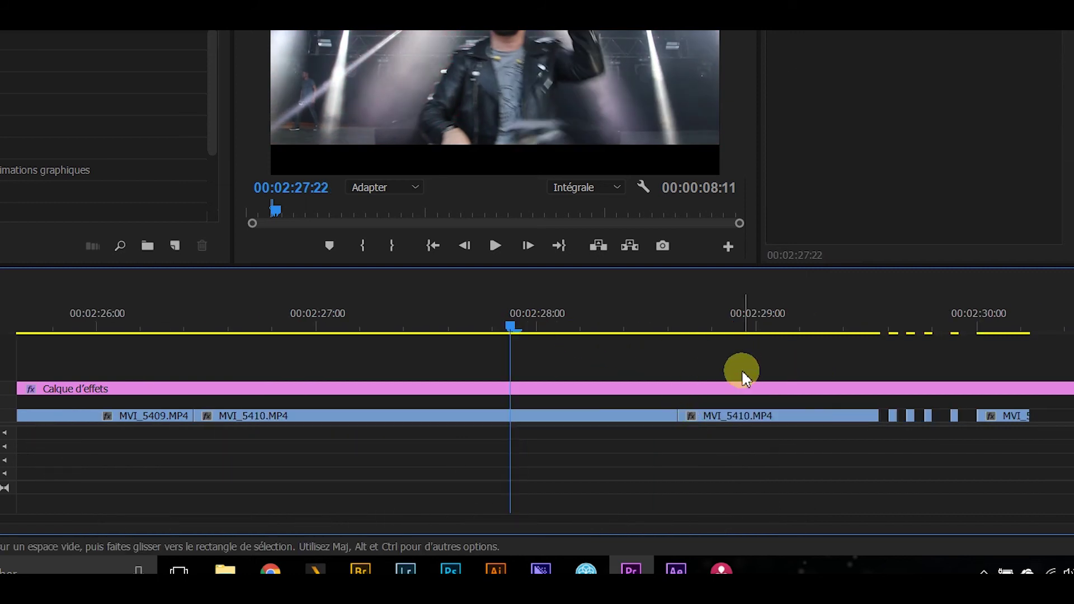
key(w)
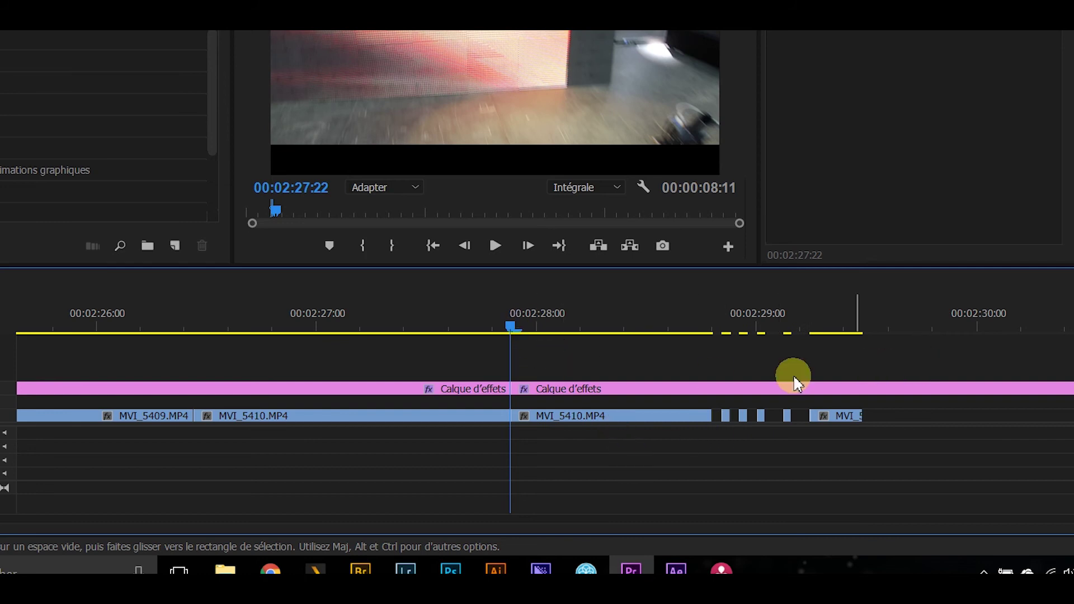